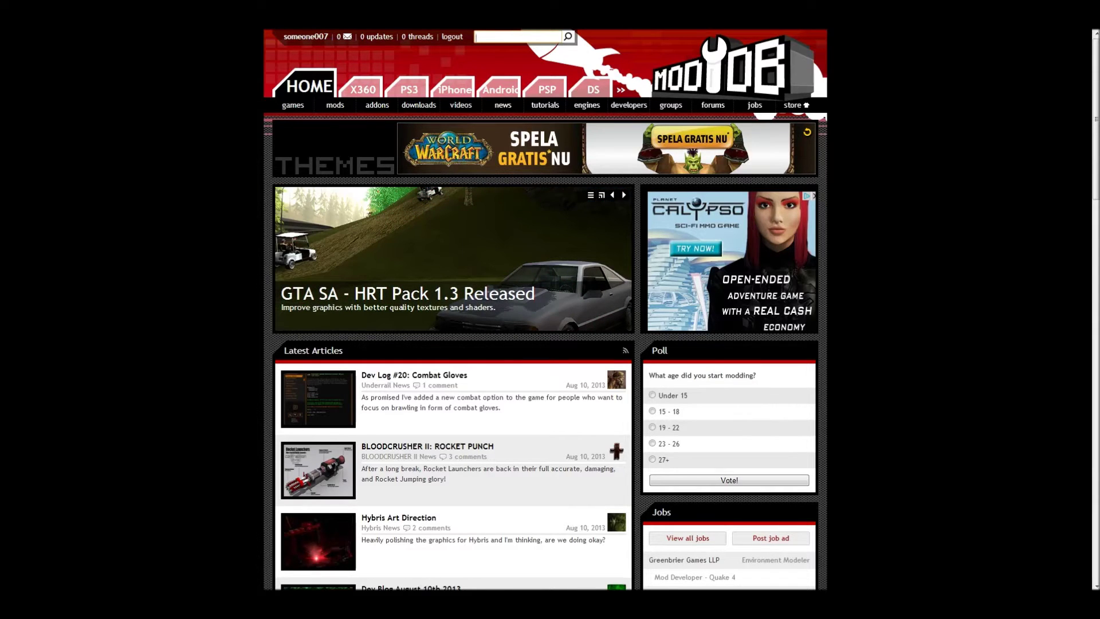
pyautogui.write('supreme comma')
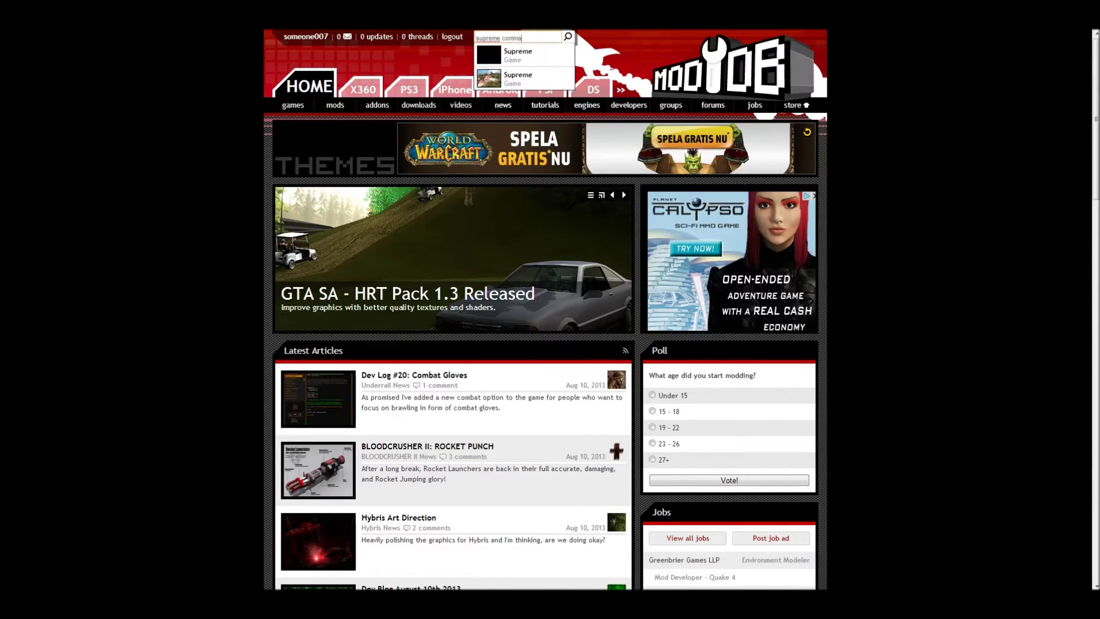
pyautogui.write('nder 2')
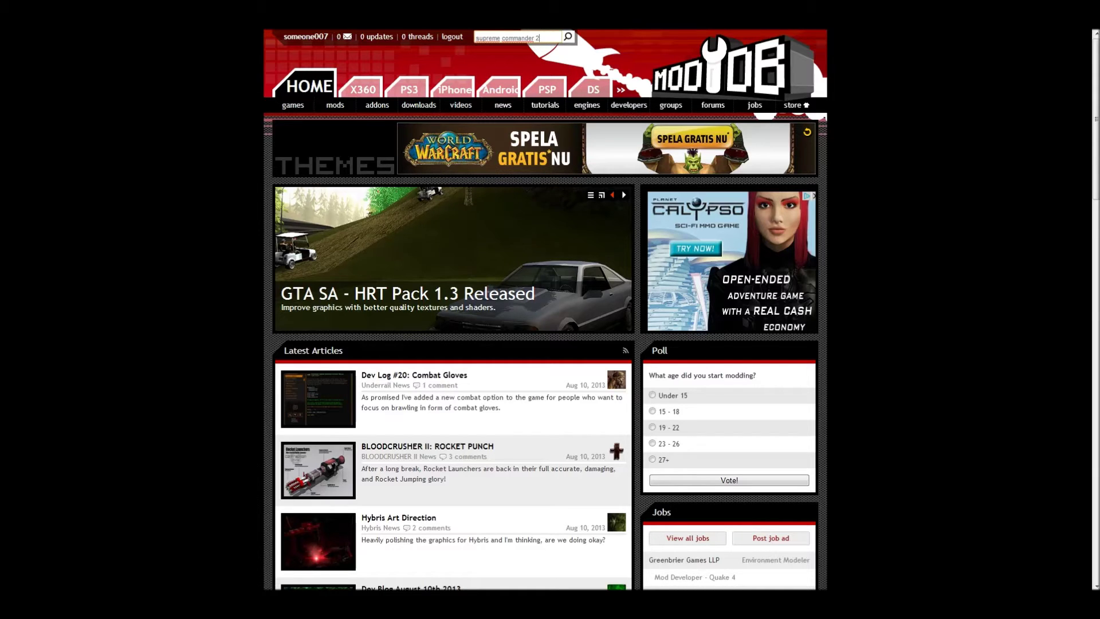
# Run the ModDB search for 'supreme commander 2'
pyautogui.press('Return')
pyautogui.scroll(-3, 550, 345)
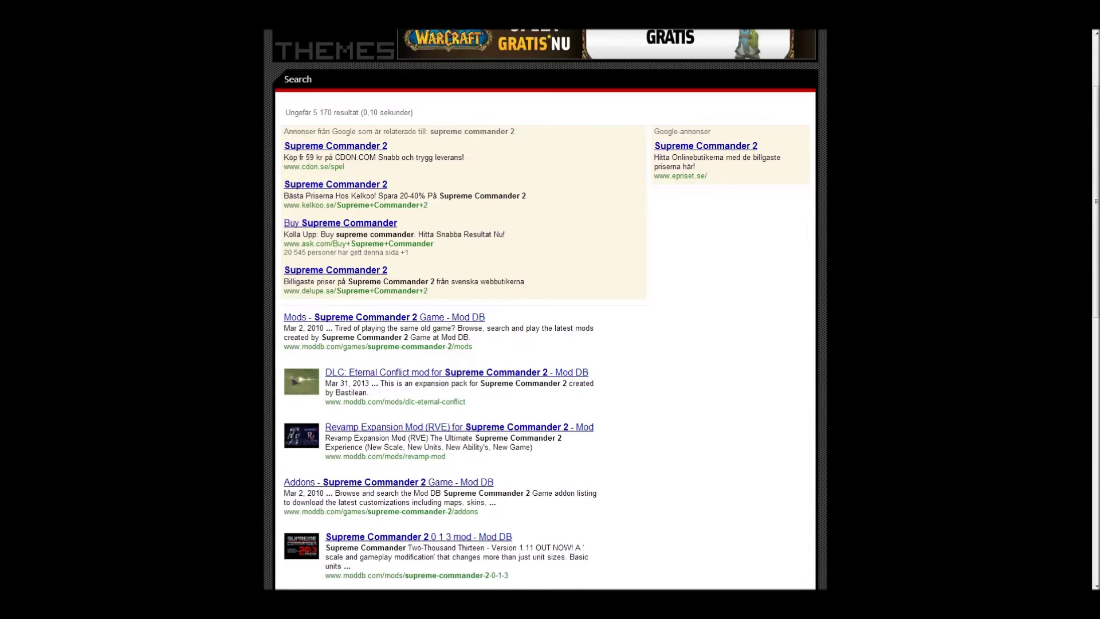
# Go from the Supreme Commander 2 game page's Addons list to the Eridu center map page
pyautogui.click(384, 316)
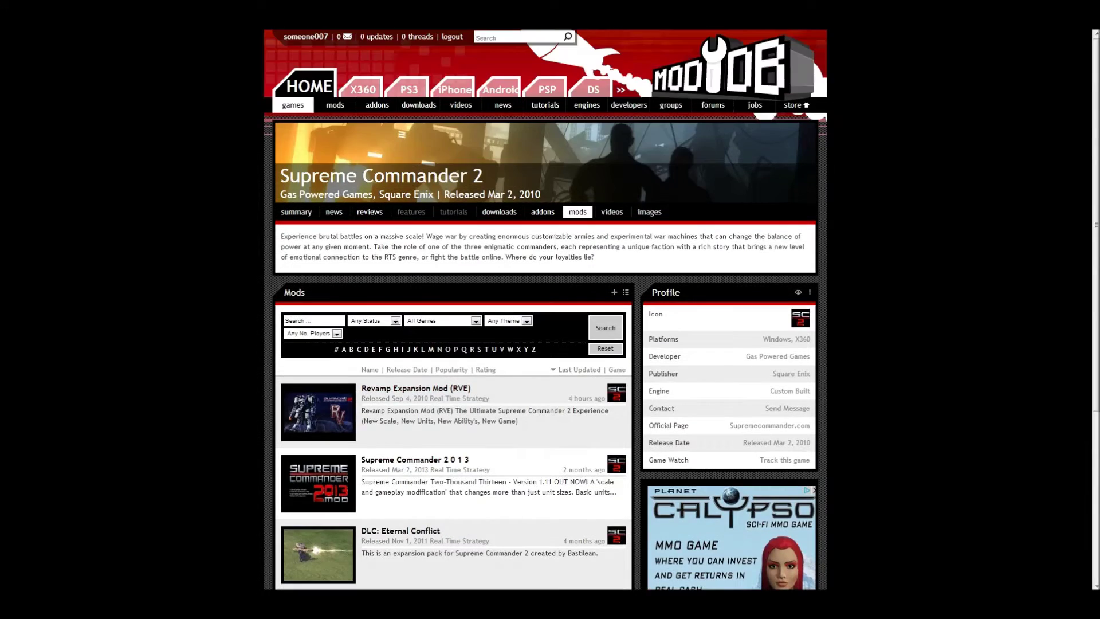
pyautogui.click(542, 211)
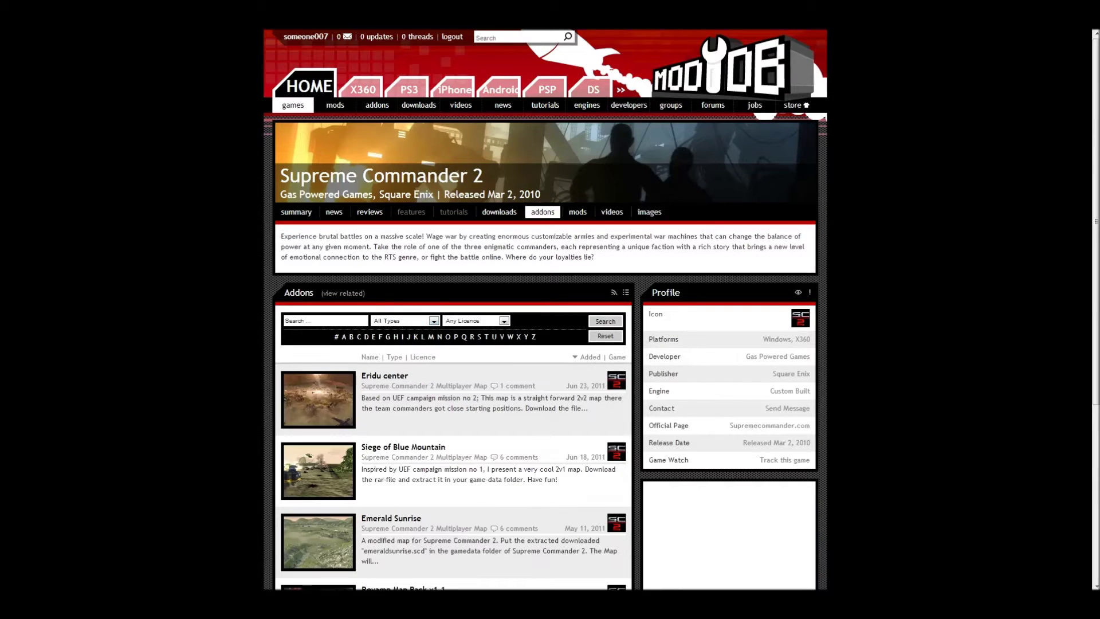
pyautogui.scroll(-5, 550, 343)
pyautogui.scroll(3, 550, 344)
pyautogui.scroll(2, 550, 344)
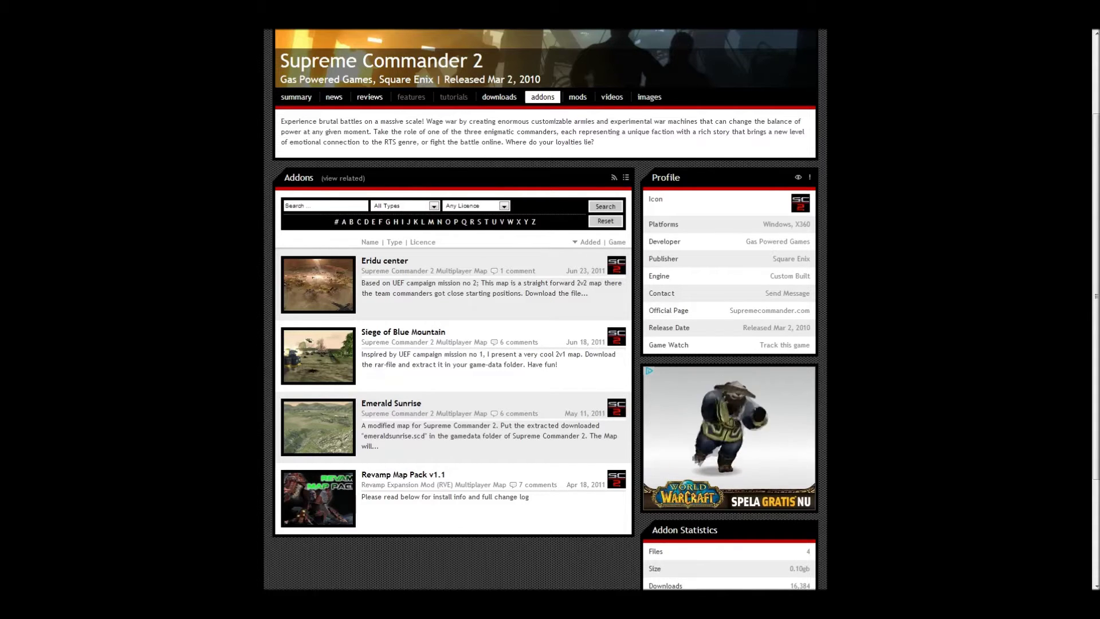
pyautogui.click(384, 260)
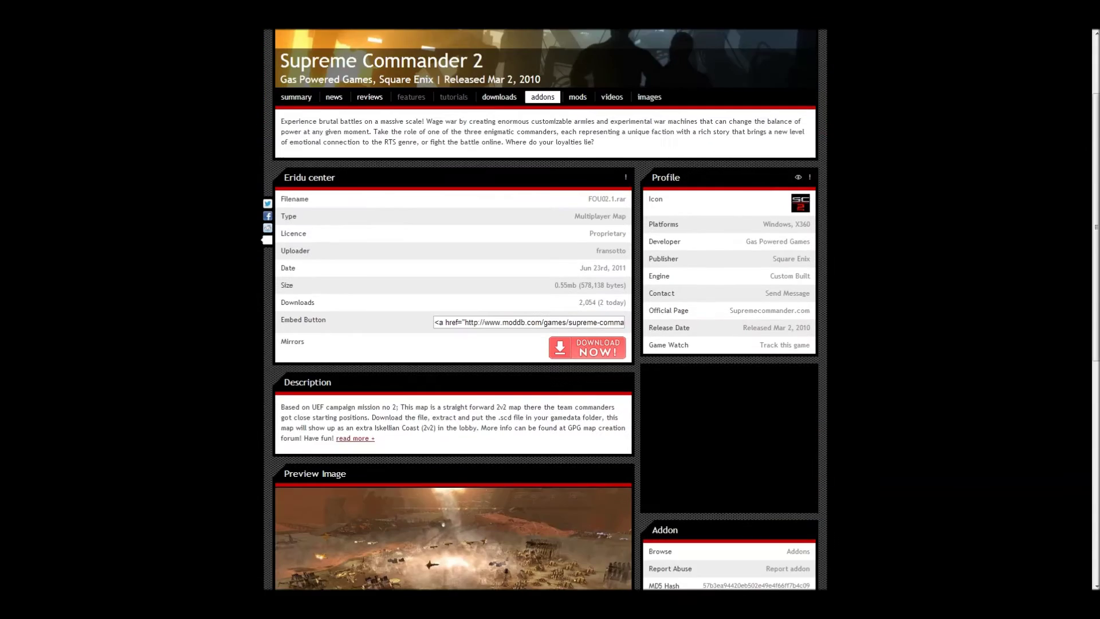
pyautogui.scroll(-5, 452, 344)
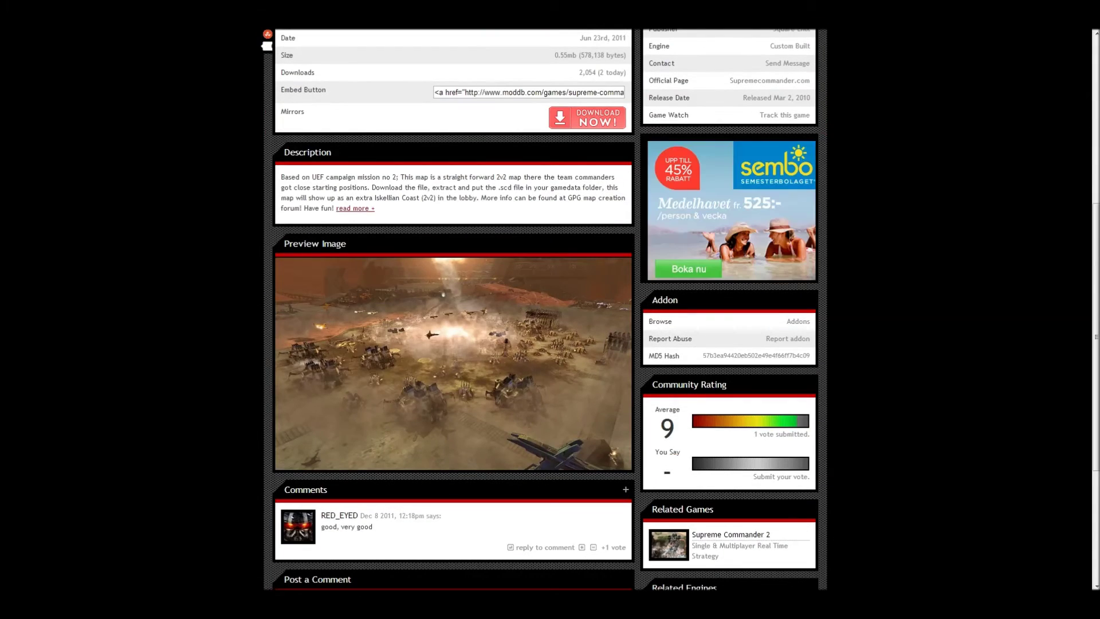
# Start the FOU02_1.rar download and dismiss the download popup
pyautogui.hotkey('ctrl', 'a')
pyautogui.scroll(3, 454, 343)
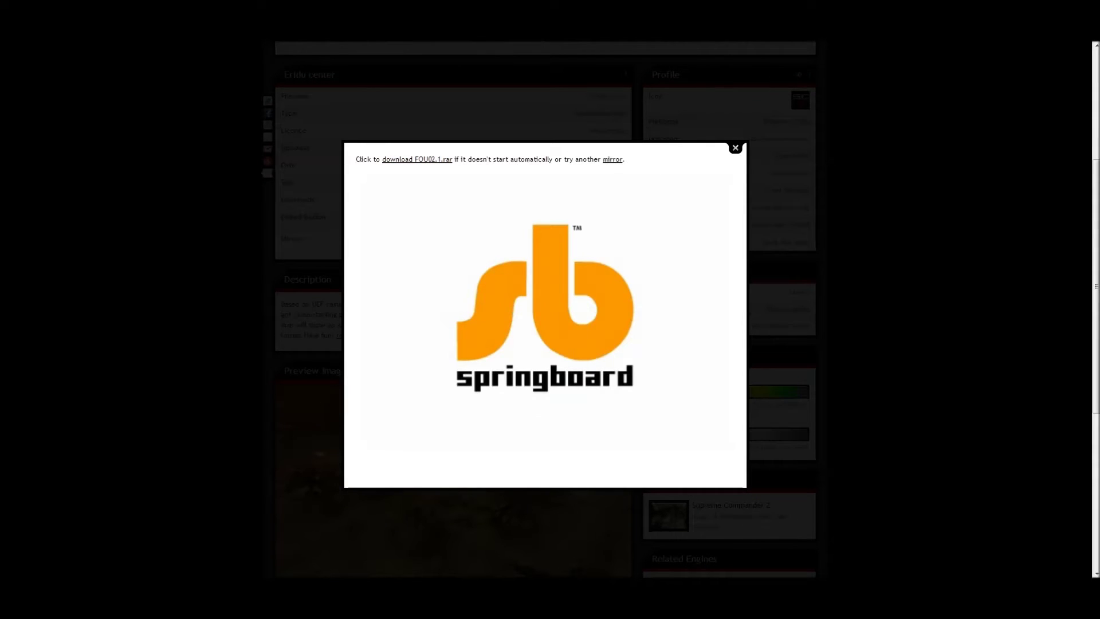
pyautogui.press('Escape')
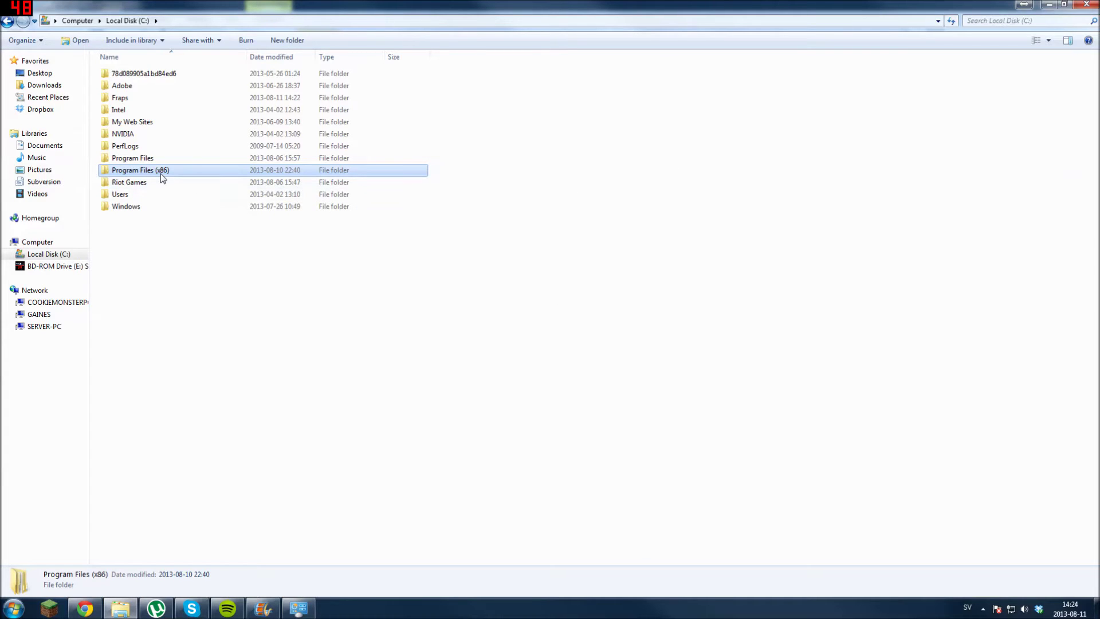
# Browse to Program Files (x86) > Supreme Commander 2 > gamedata and select FOU02.scd
pyautogui.doubleClick(160, 173)
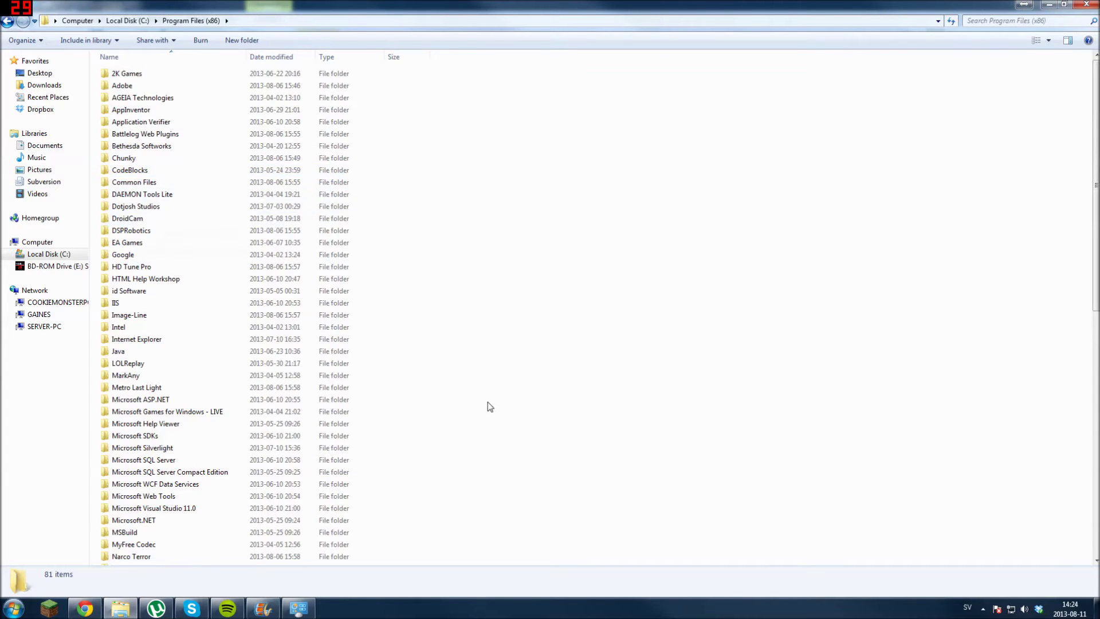
pyautogui.scroll(-5, 488, 401)
pyautogui.scroll(-6, 481, 402)
pyautogui.scroll(-3, 447, 396)
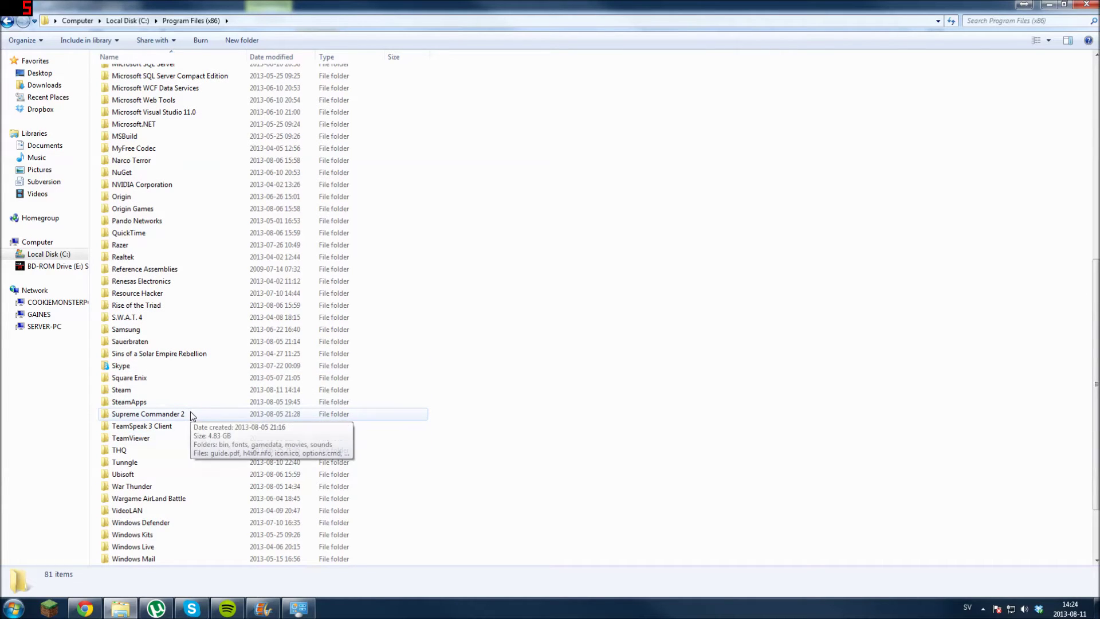
pyautogui.moveTo(148, 413)
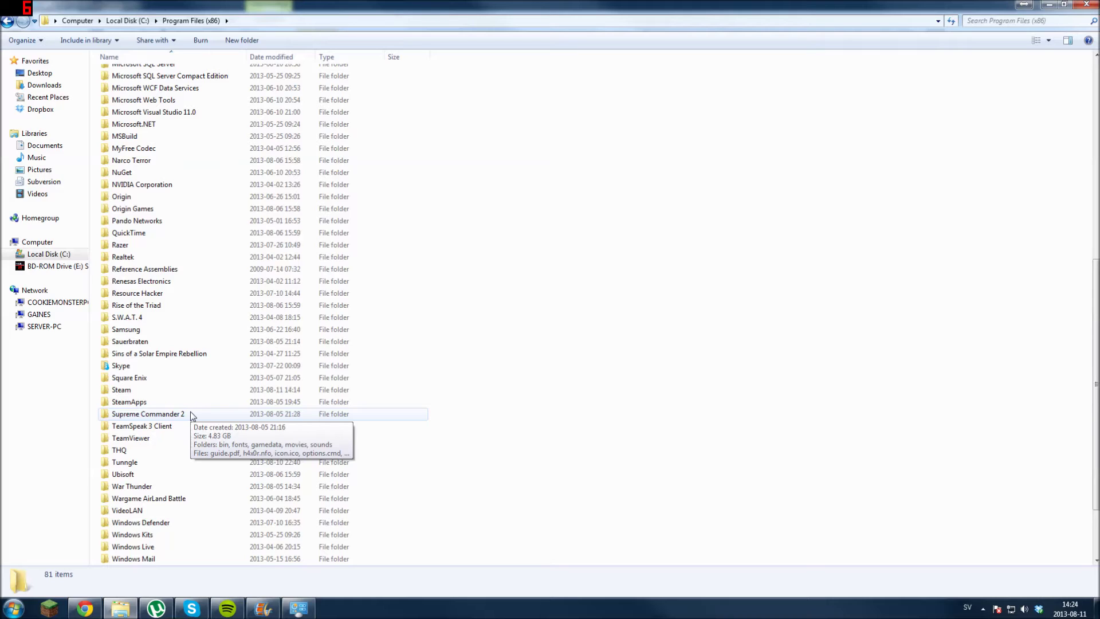
pyautogui.doubleClick(190, 412)
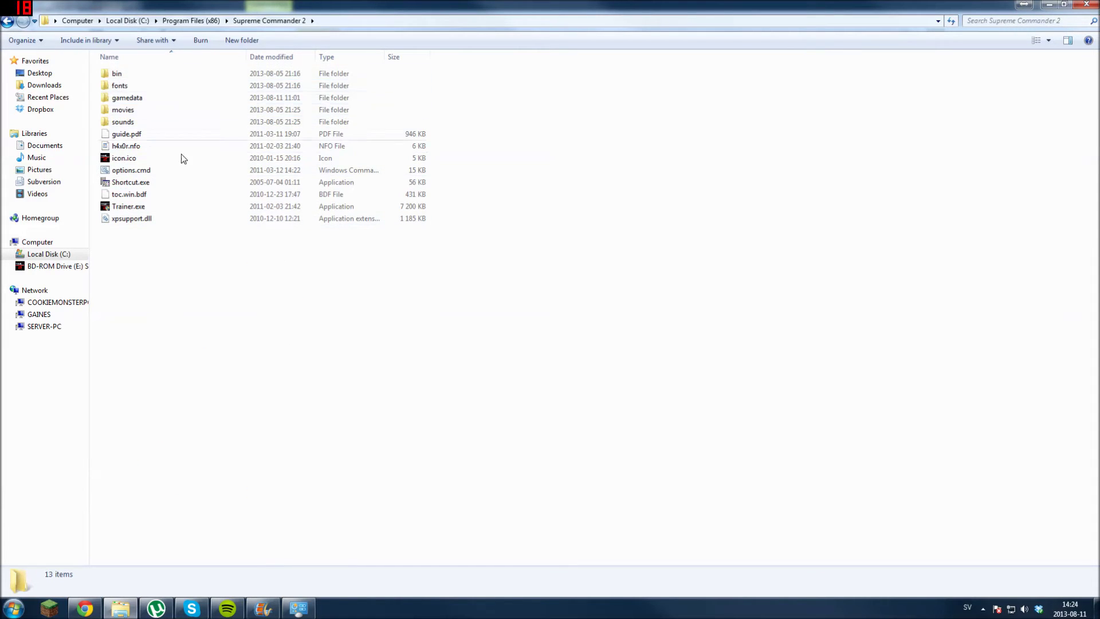
pyautogui.doubleClick(124, 98)
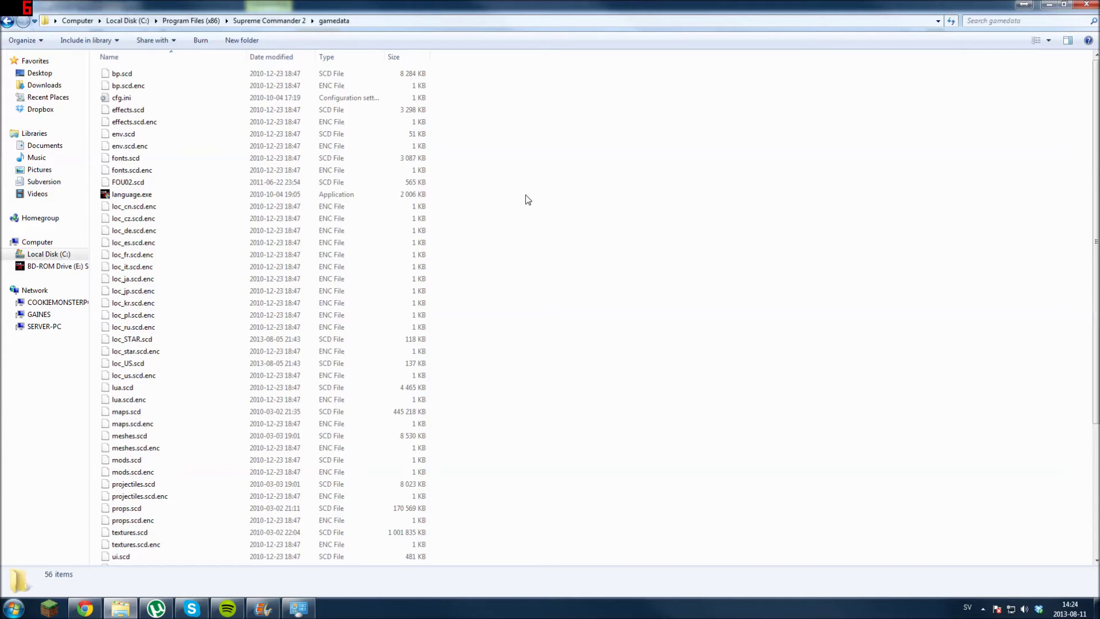
pyautogui.scroll(-5, 531, 474)
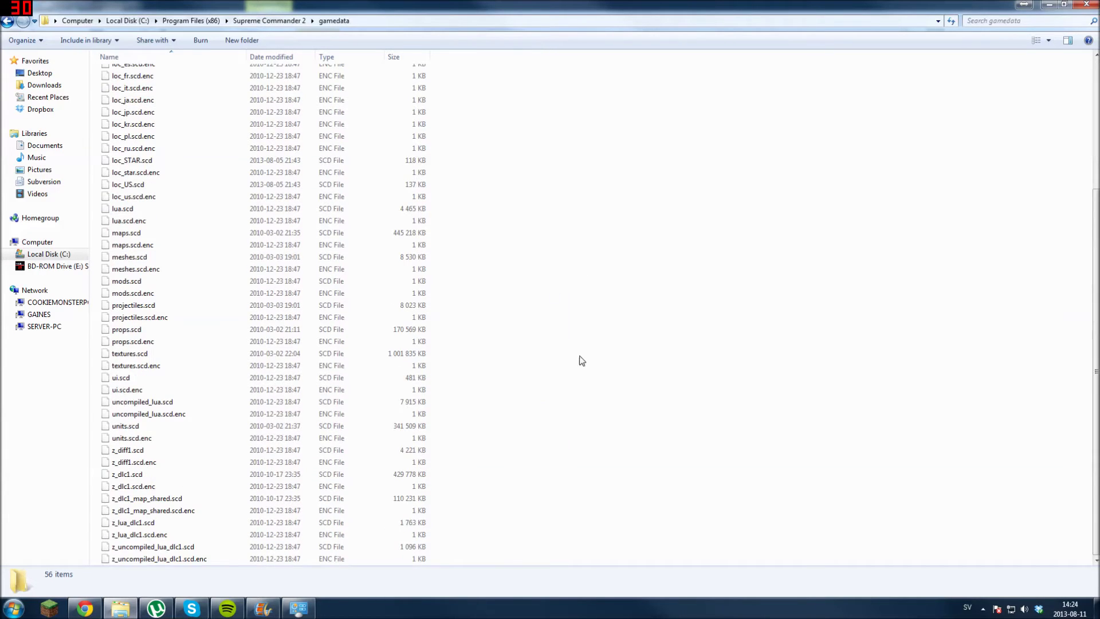
pyautogui.scroll(5, 580, 360)
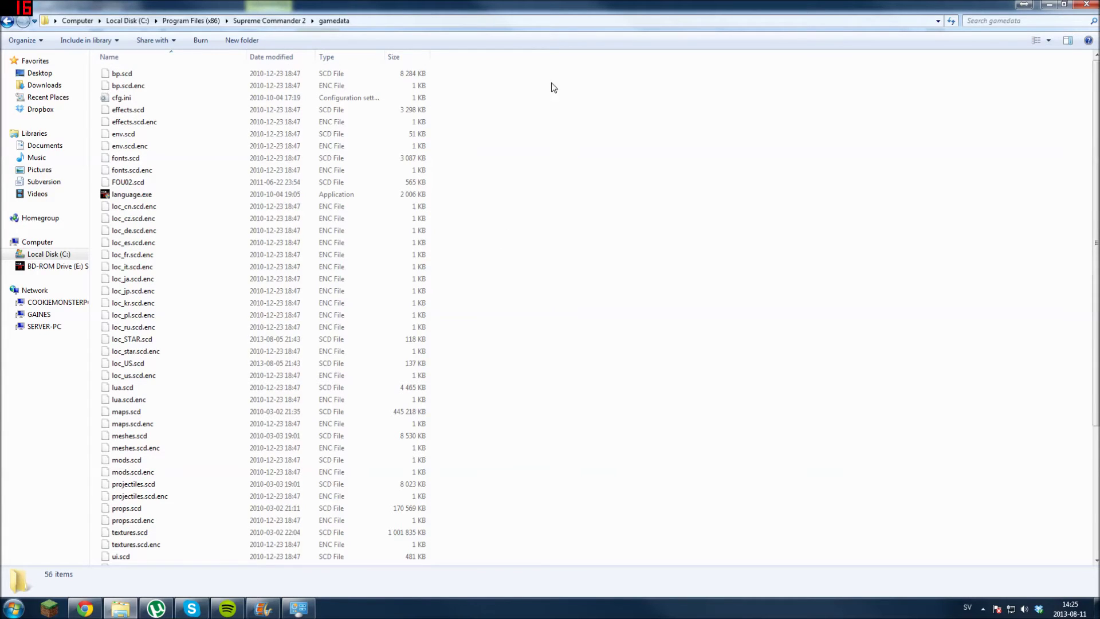
pyautogui.click(202, 183)
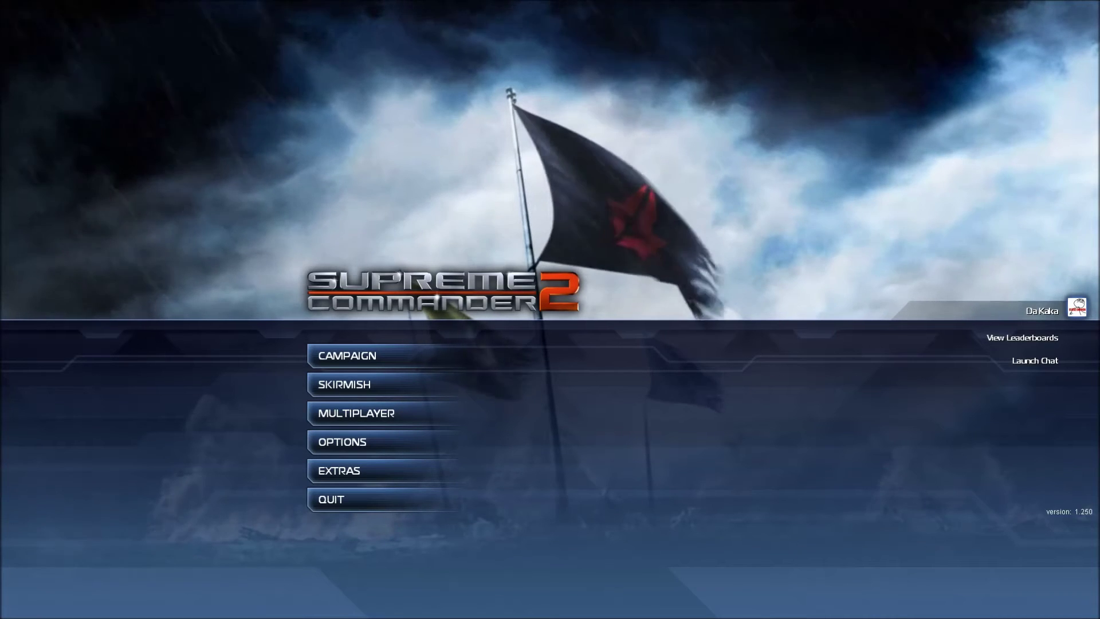
# Start a new skirmish and choose the orange facility Iskellian Coast (2v2) map
pyautogui.click(369, 384)
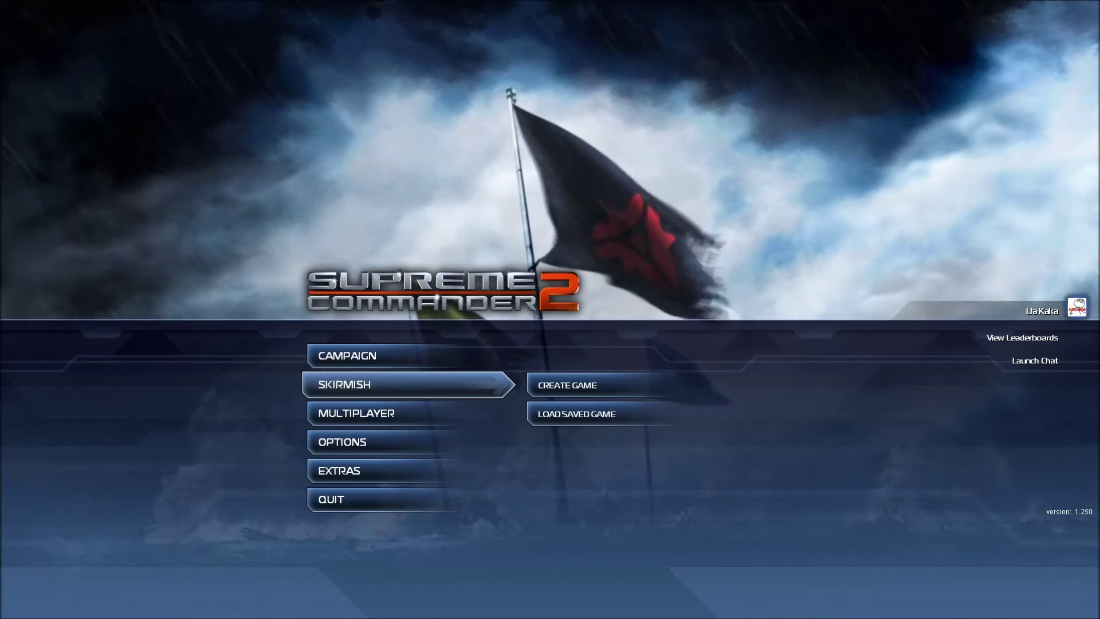
pyautogui.click(567, 384)
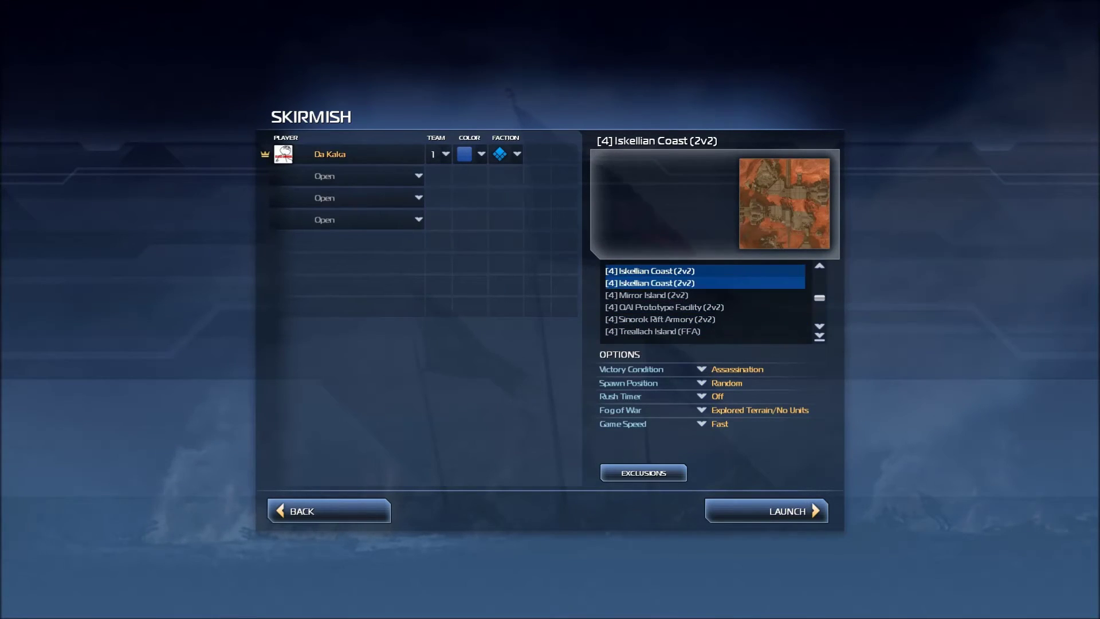
pyautogui.scroll(1, 704, 289)
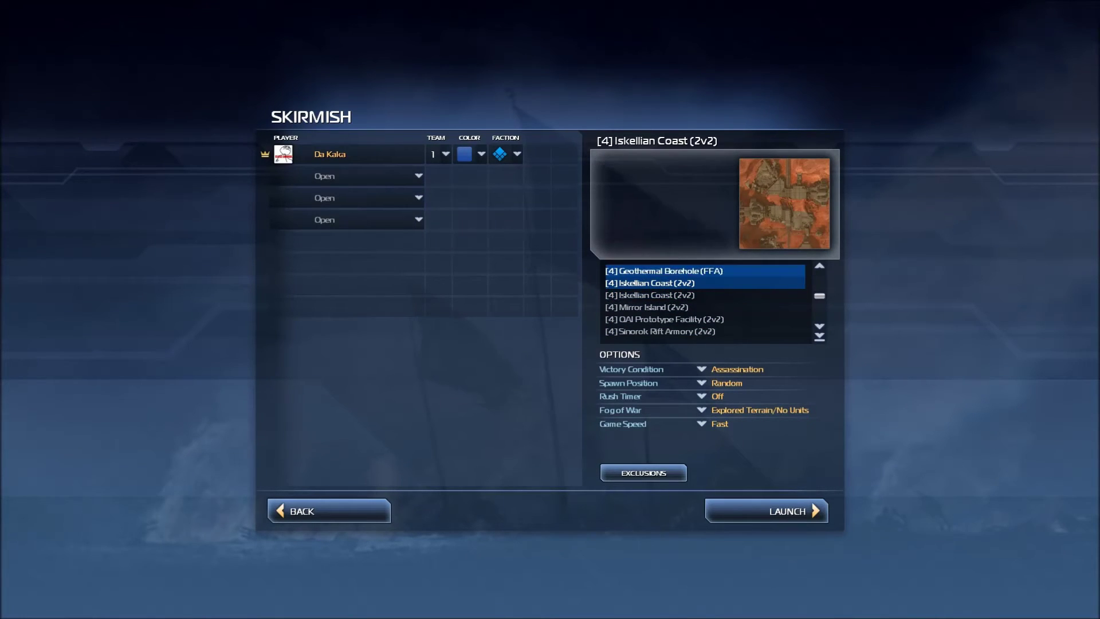
pyautogui.click(688, 283)
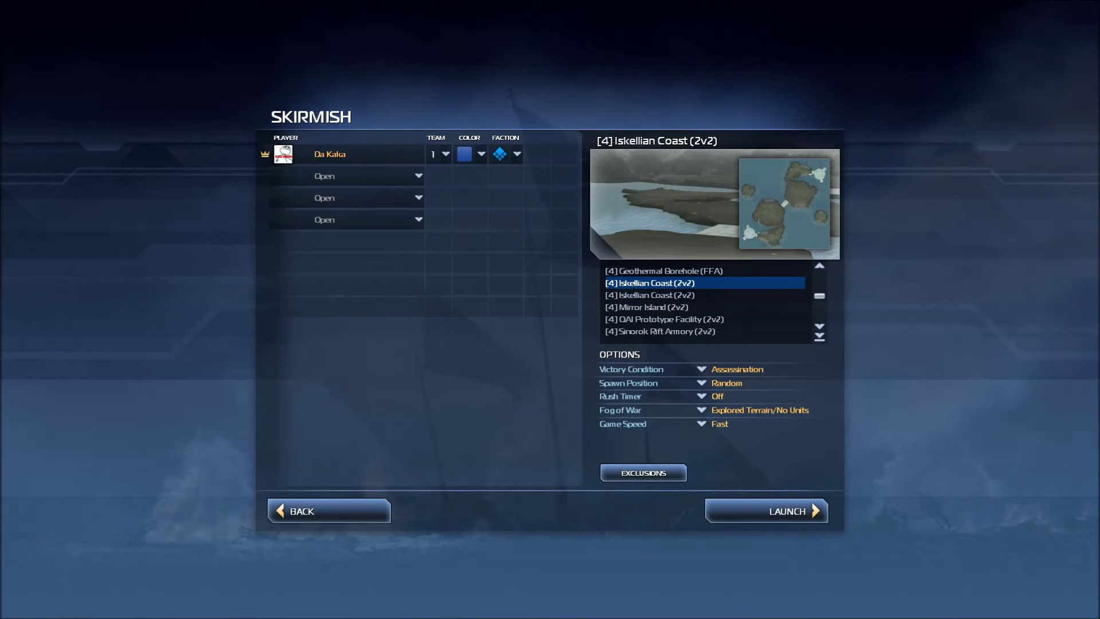
pyautogui.click(687, 295)
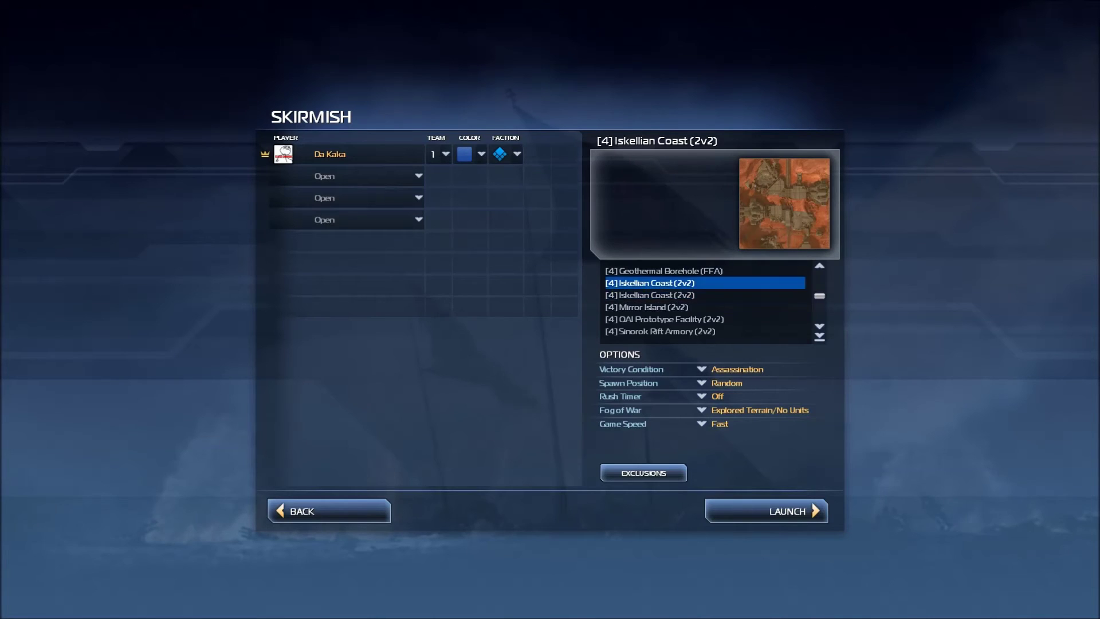
pyautogui.click(688, 295)
pyautogui.click(688, 295)
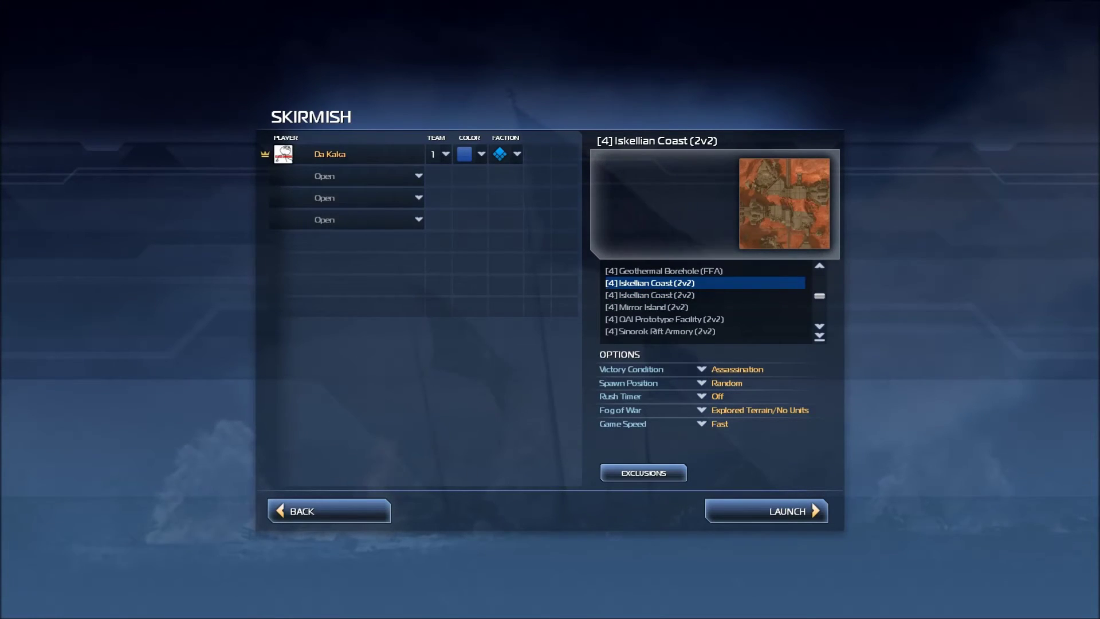
# Put an AI: Easy opponent in player slot two and launch the match
pyautogui.click(766, 511)
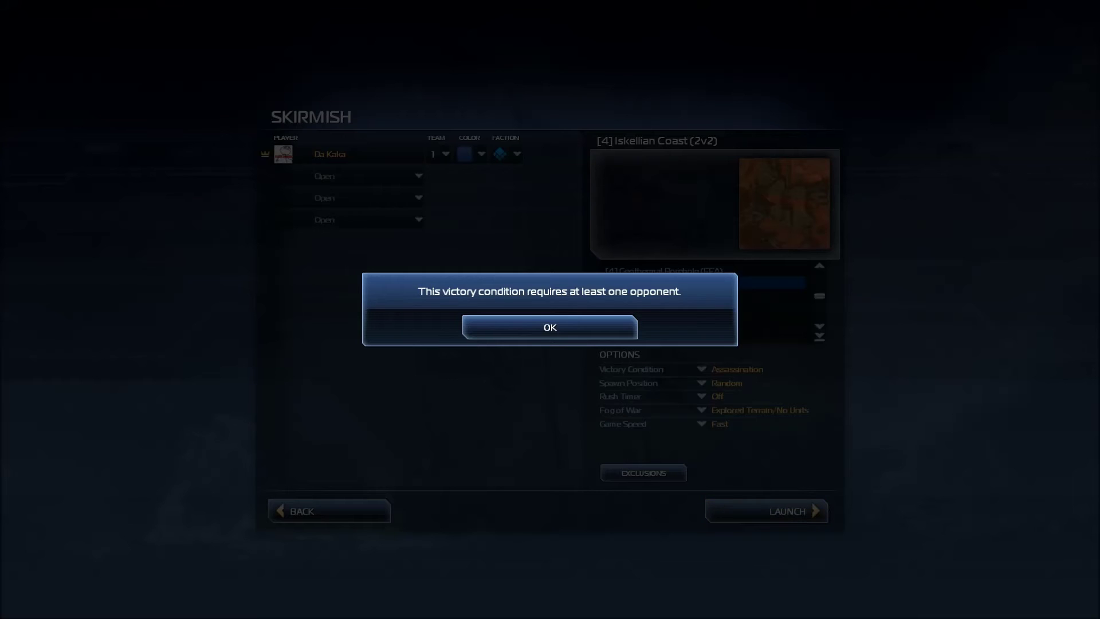
pyautogui.click(550, 324)
pyautogui.click(343, 176)
pyautogui.click(328, 207)
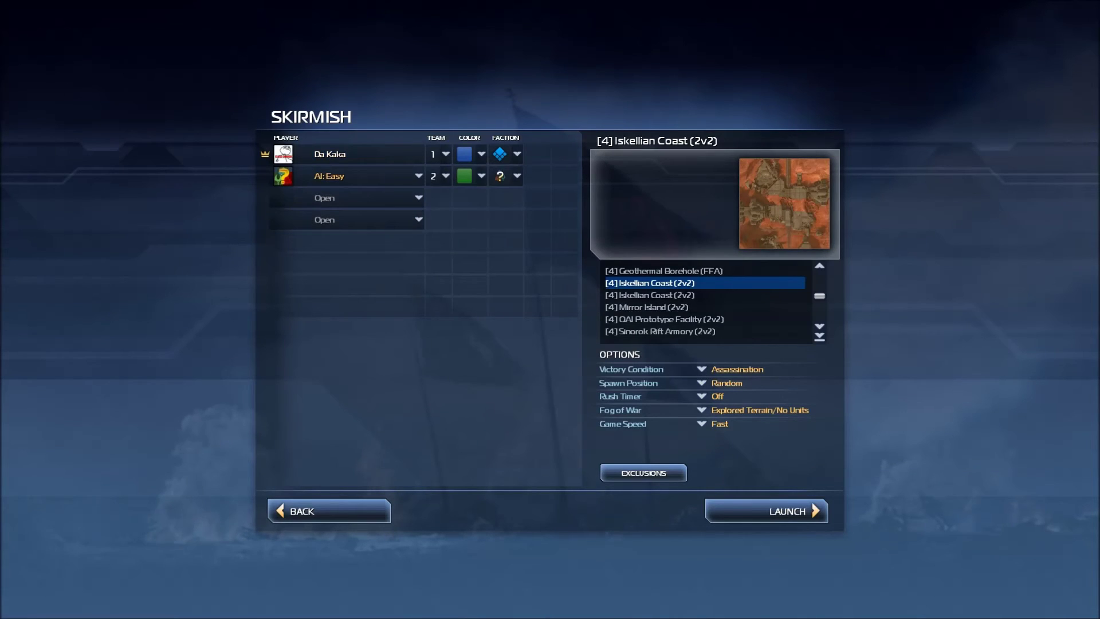
pyautogui.click(766, 511)
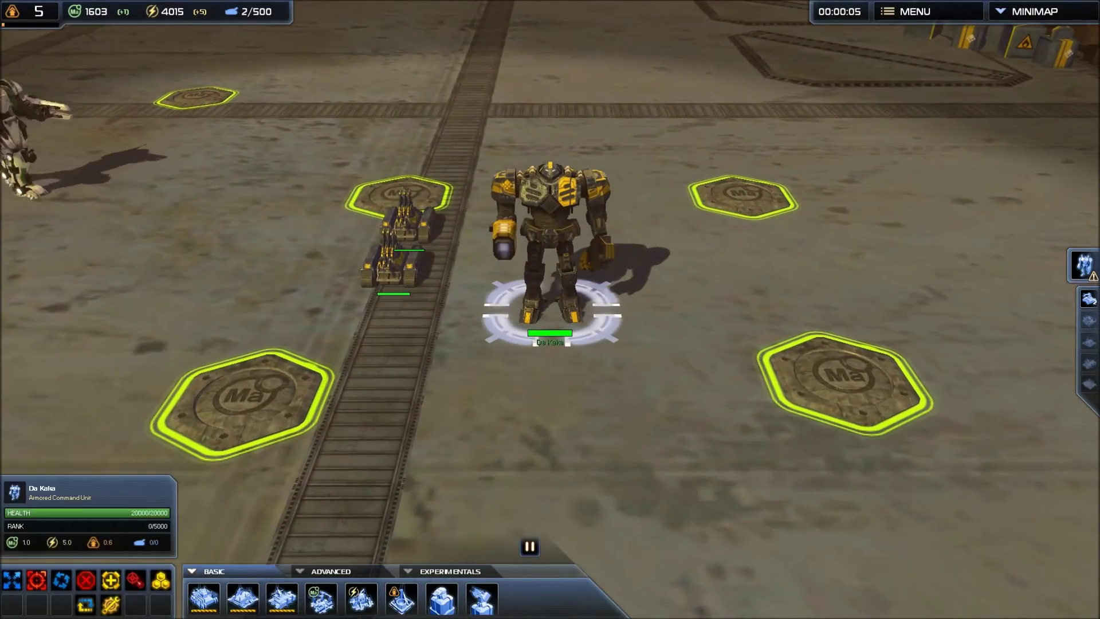
pyautogui.scroll(-5, 550, 310)
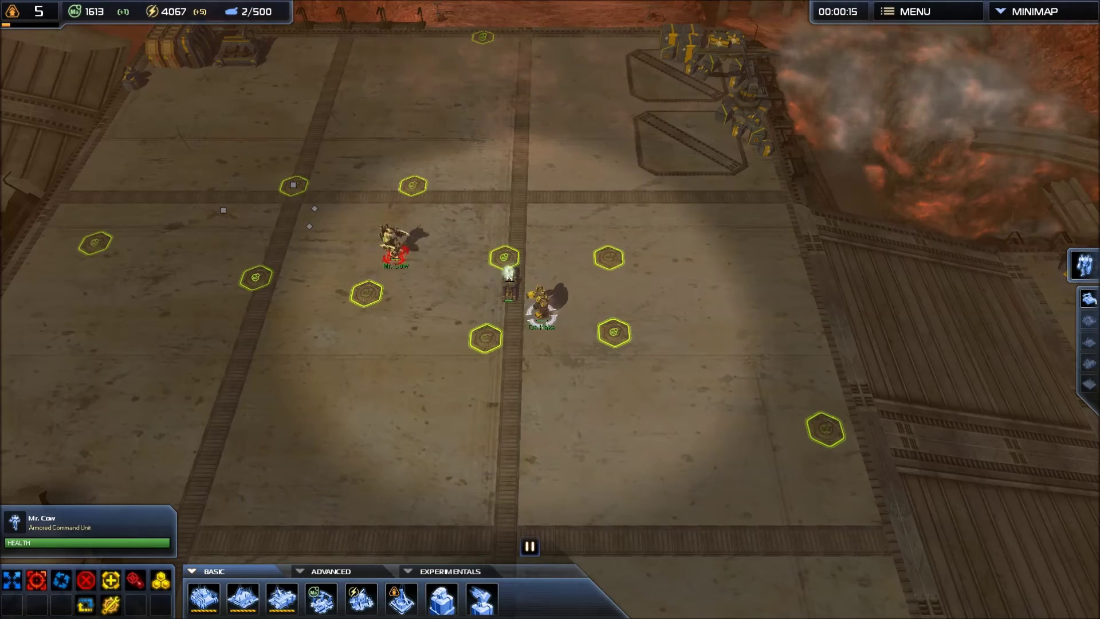
# Pan the camera across the central base, then pause the match at the game menu
pyautogui.moveTo(511, 292); pyautogui.dragTo(408, 293)
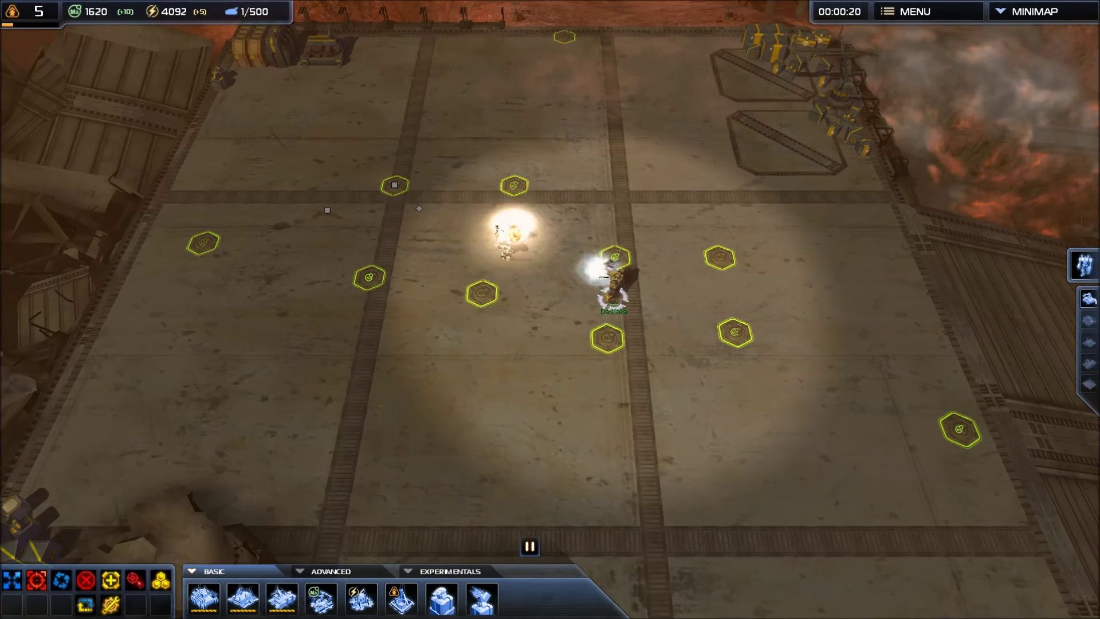
pyautogui.scroll(-3, 550, 310)
pyautogui.scroll(-3, 550, 309)
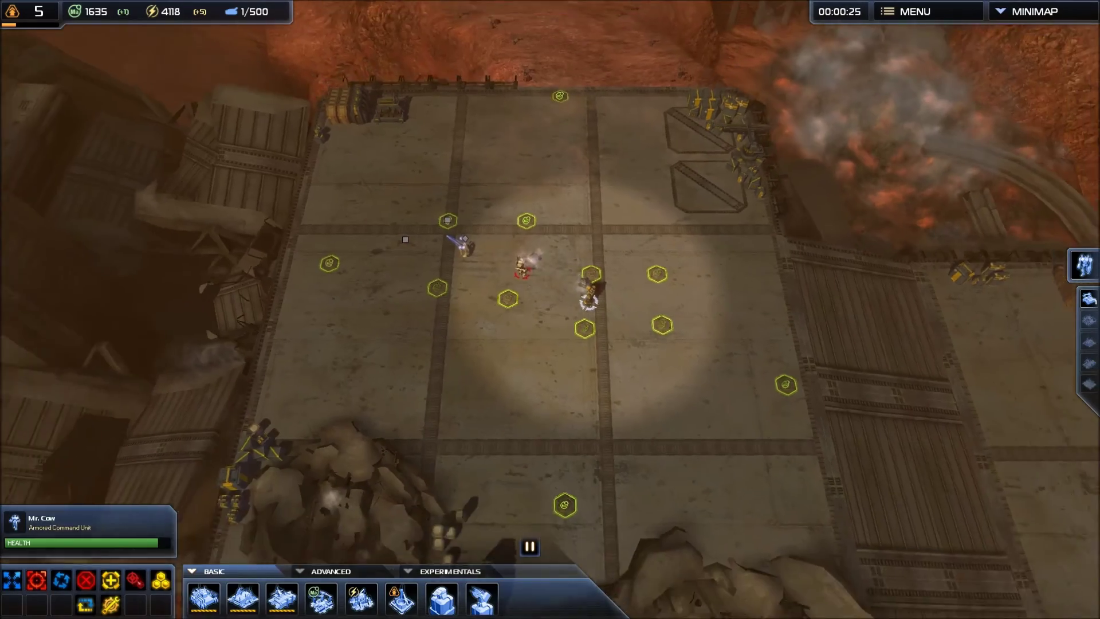
pyautogui.scroll(-5, 515, 284)
pyautogui.scroll(-5, 515, 284)
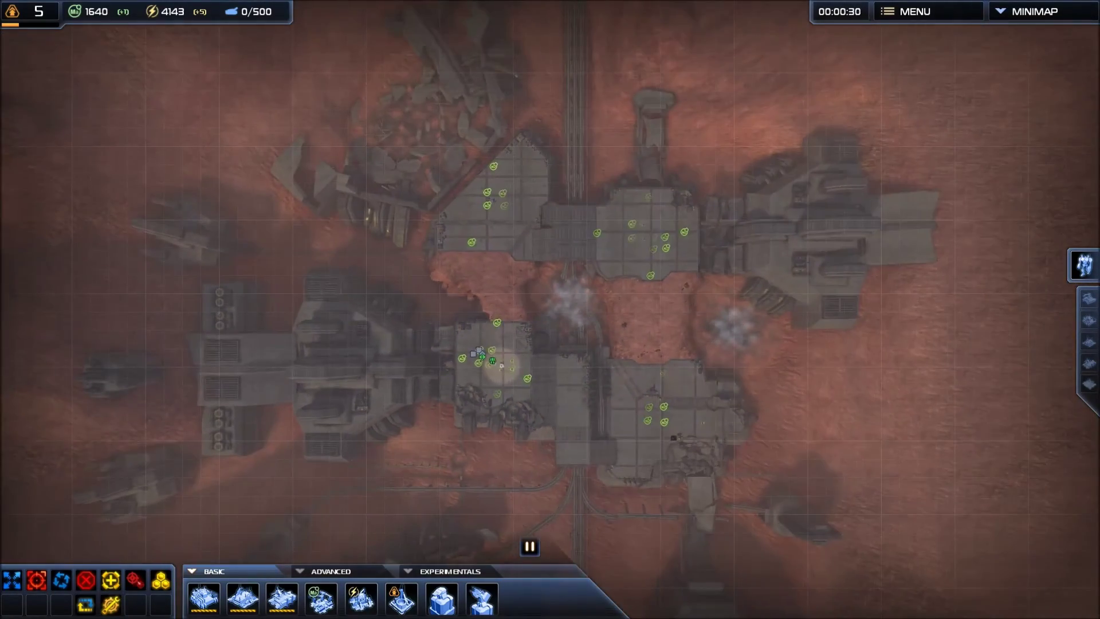
pyautogui.scroll(3, 515, 361)
pyautogui.scroll(3, 516, 361)
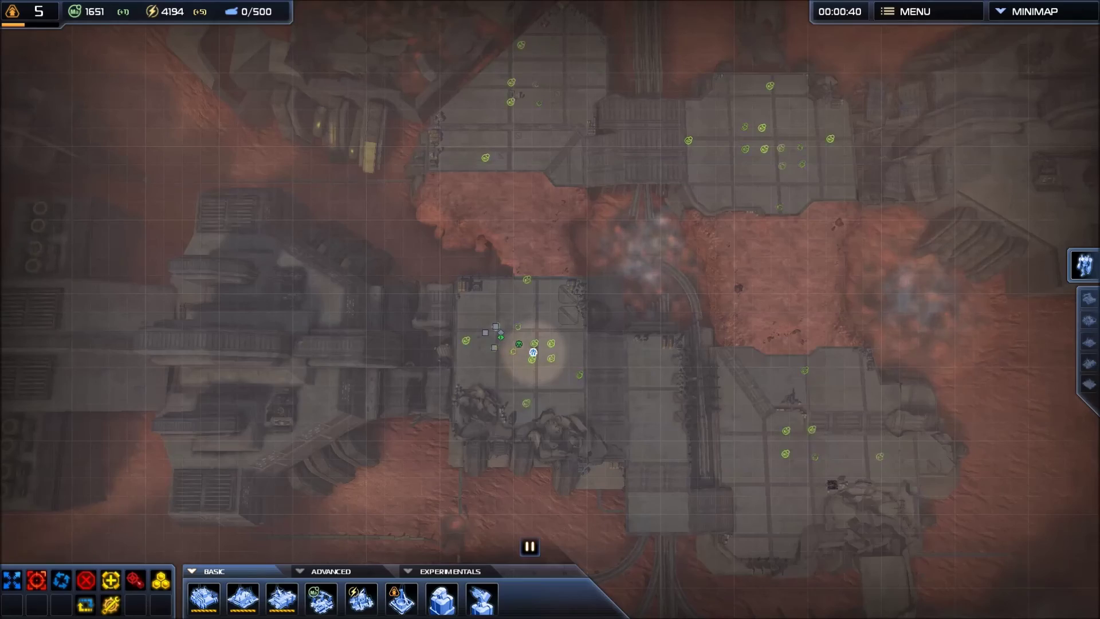
pyautogui.scroll(4, 534, 353)
pyautogui.scroll(4, 533, 343)
pyautogui.scroll(2, 515, 327)
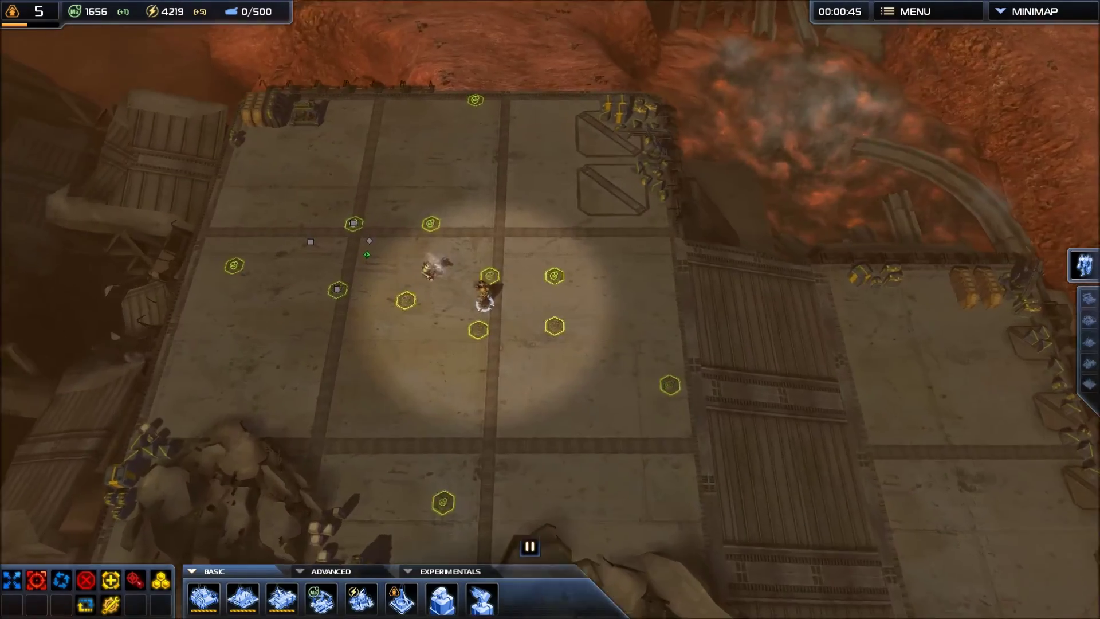
pyautogui.scroll(3, 481, 309)
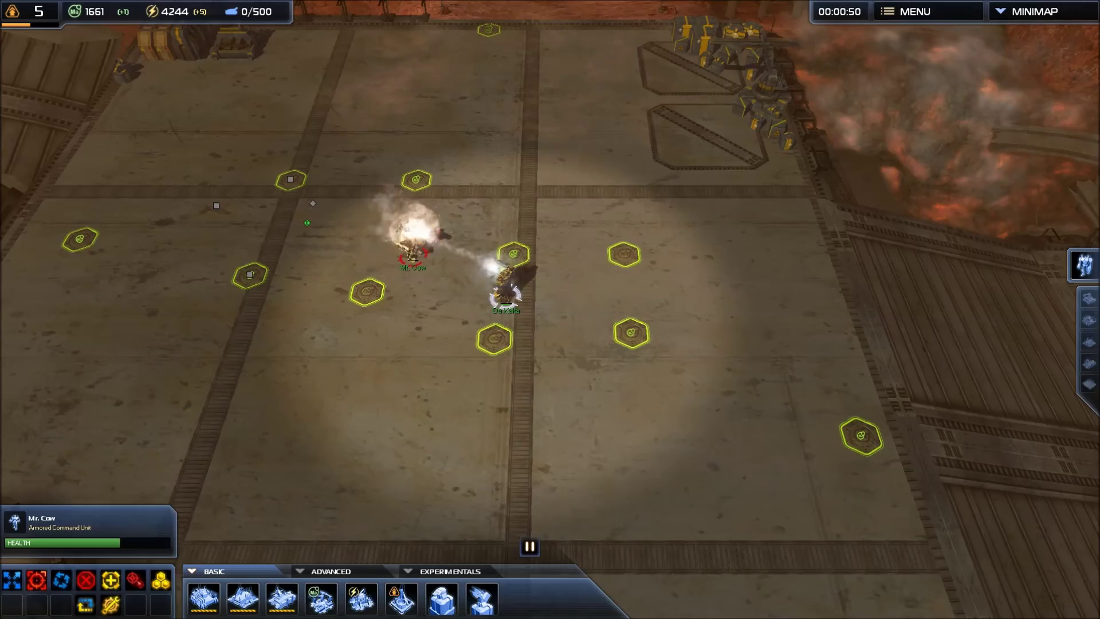
pyautogui.scroll(-5, 516, 292)
pyautogui.scroll(-5, 516, 293)
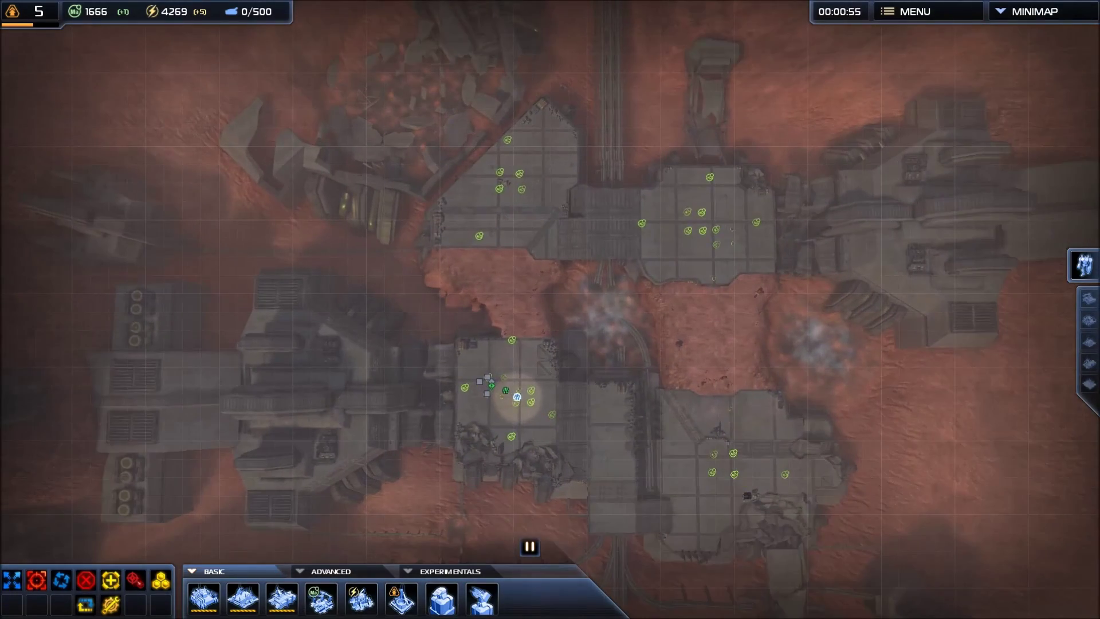
pyautogui.press('Escape')
pyautogui.press('Escape')
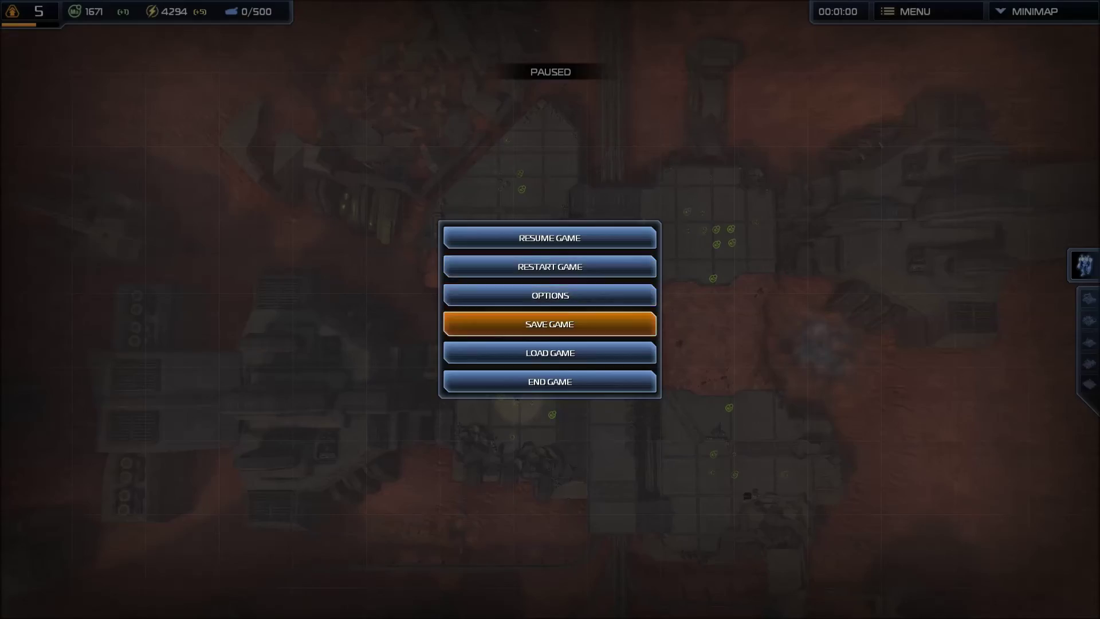
pyautogui.click(550, 293)
pyautogui.click(589, 212)
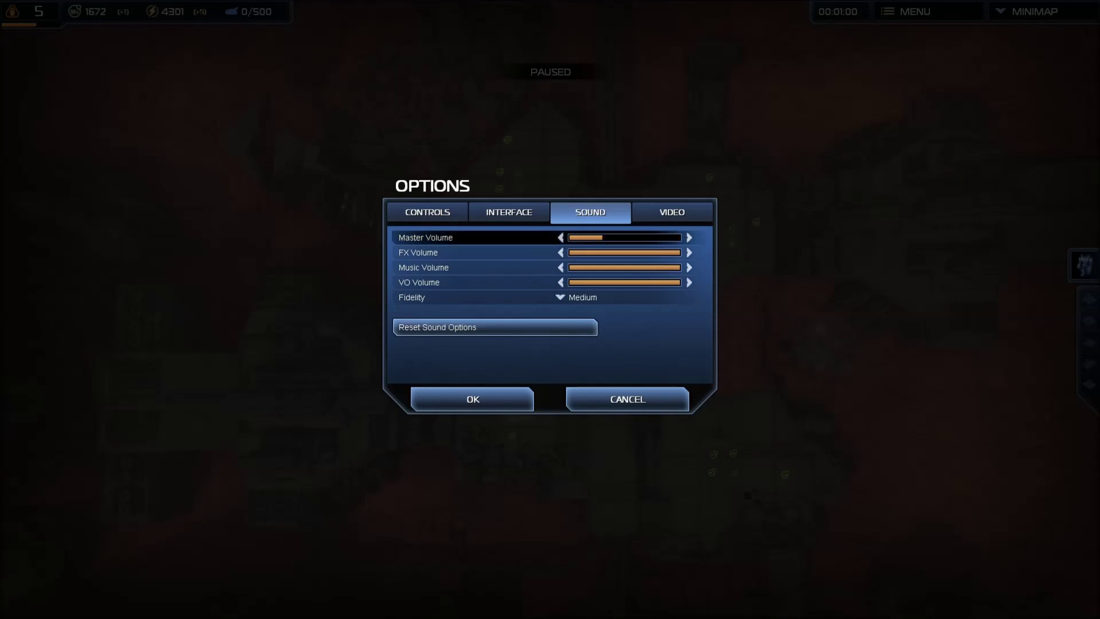
pyautogui.click(472, 398)
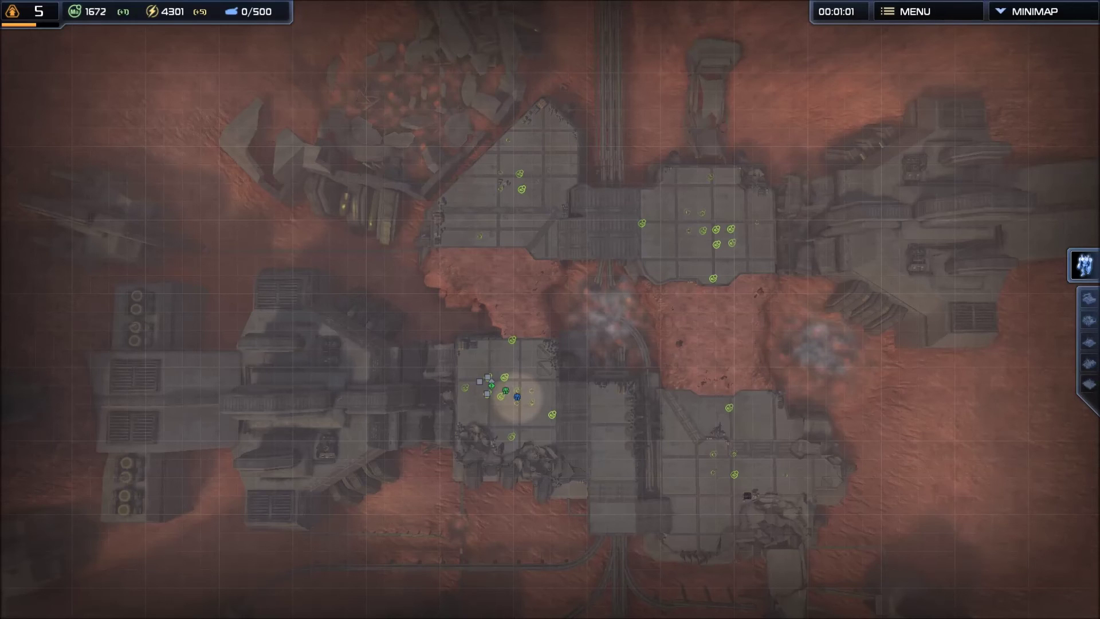
pyautogui.scroll(5, 515, 395)
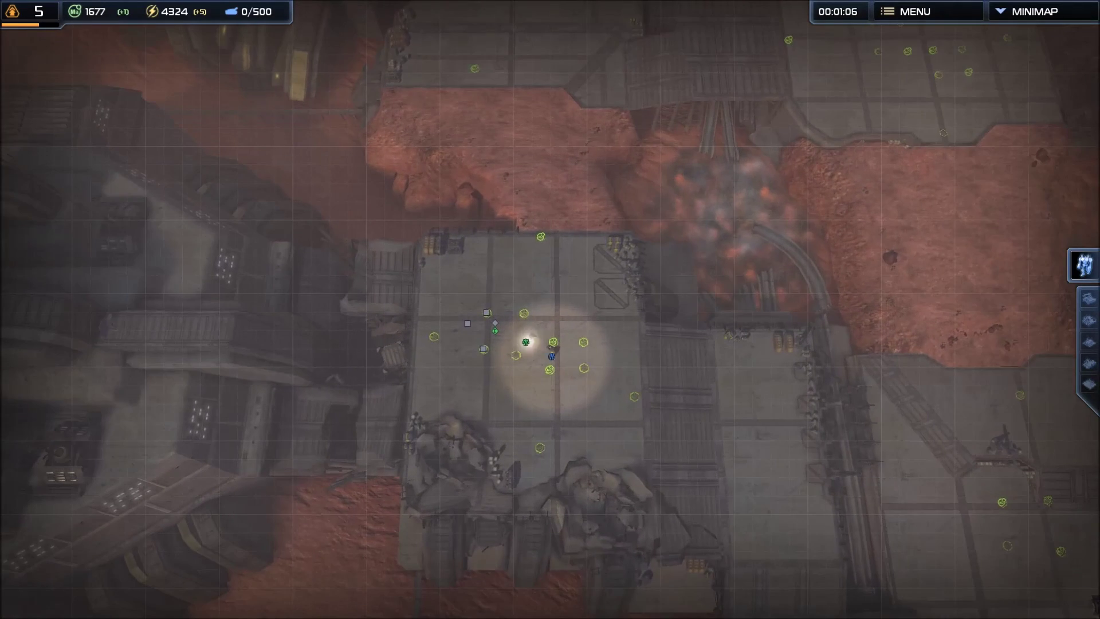